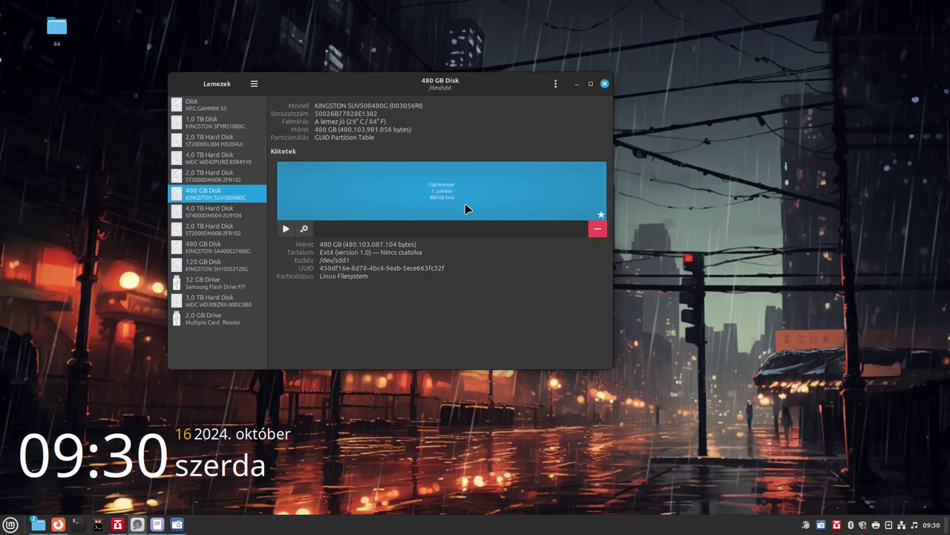
Delete the Ext4 partition on the 480 GB Kingston disk /dev/sdd, authorising the removal with the account password.
{"action": "left_click", "coordinate": [598, 231]}
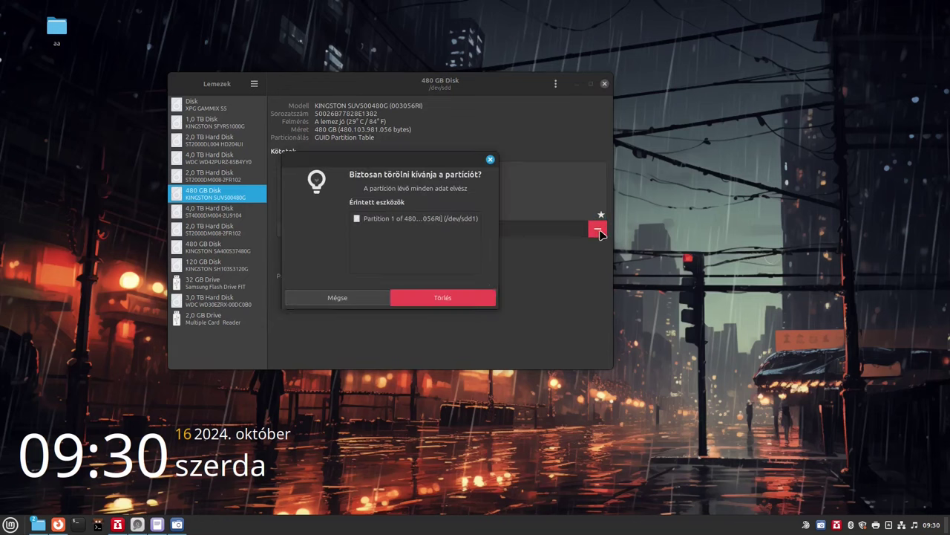
{"action": "left_click", "coordinate": [426, 300]}
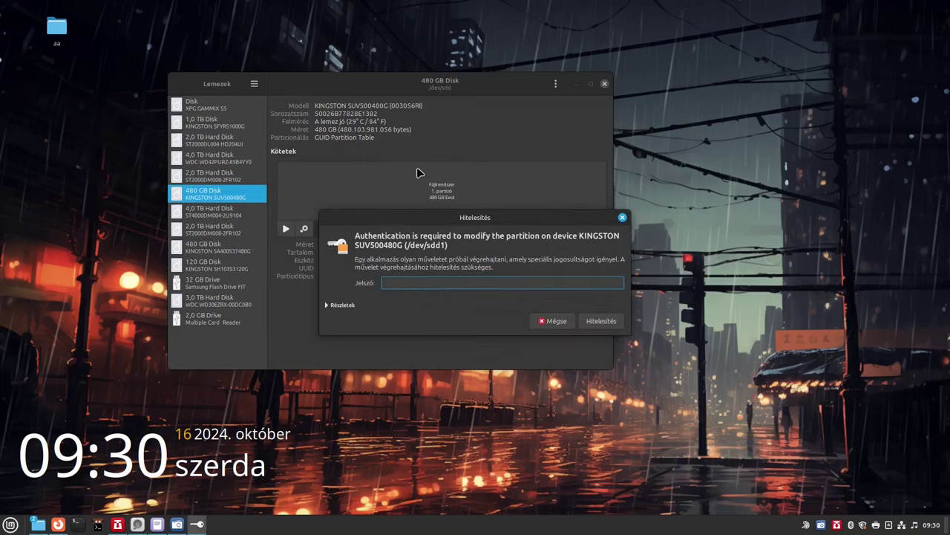
{"action": "type", "text": "***"}
{"action": "key", "text": "Return"}
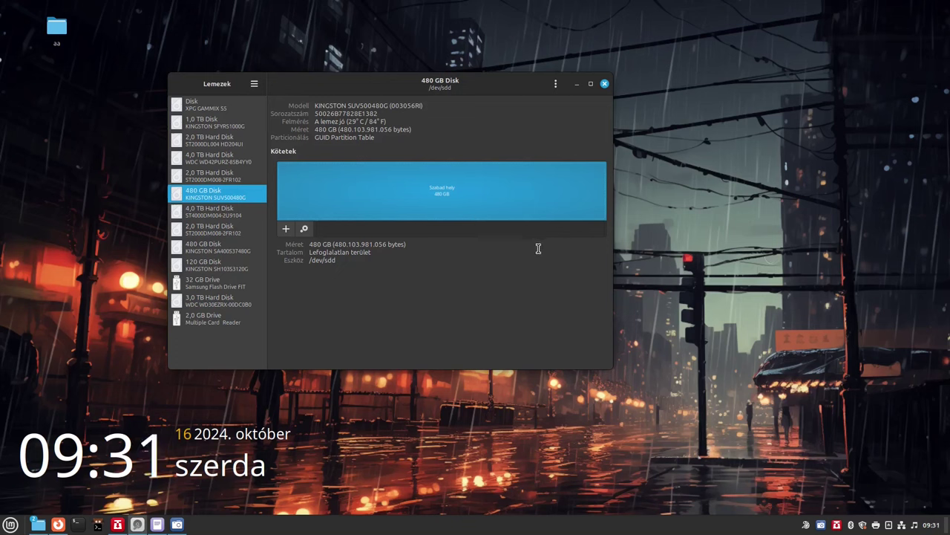
Create a 480 GB Ext4 partition in the disk's free space with the volume name 500.
{"action": "left_click", "coordinate": [285, 228]}
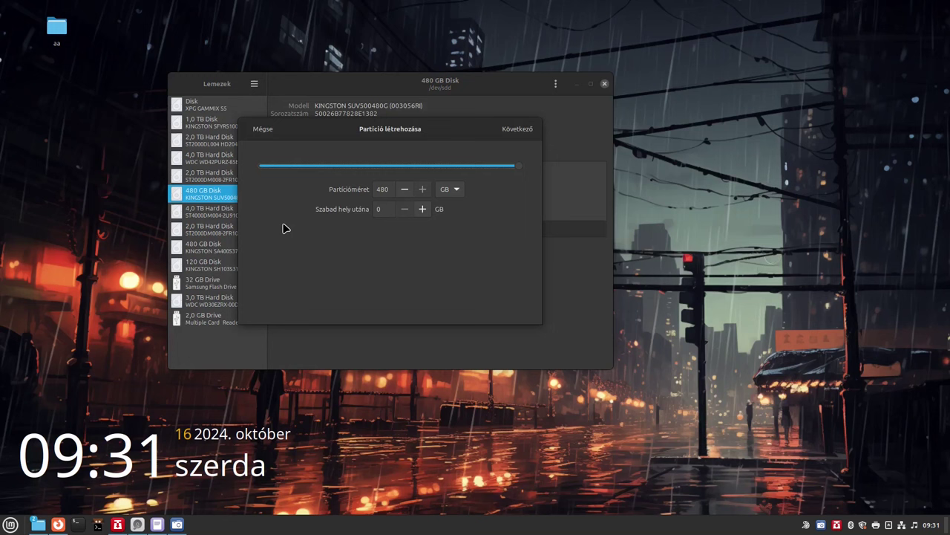
{"action": "left_click", "coordinate": [506, 135]}
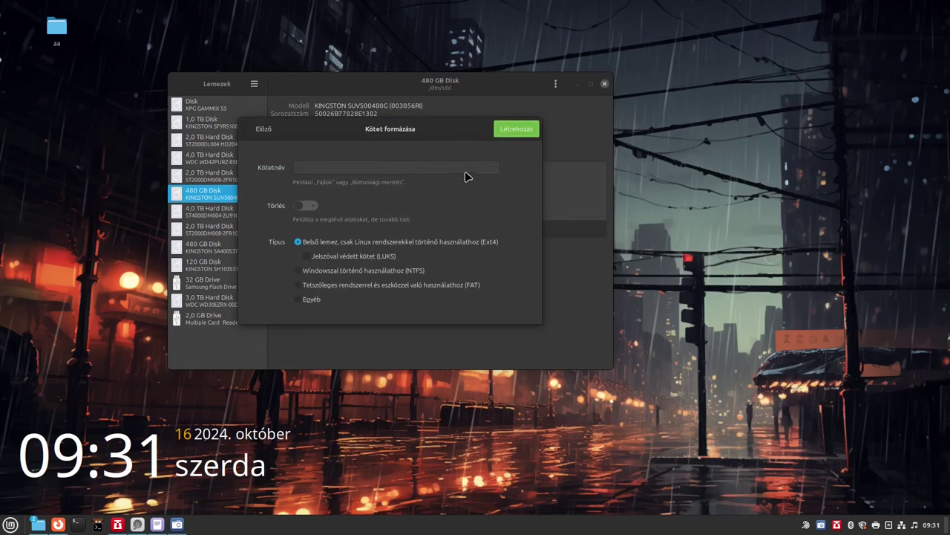
{"action": "left_click", "coordinate": [305, 168]}
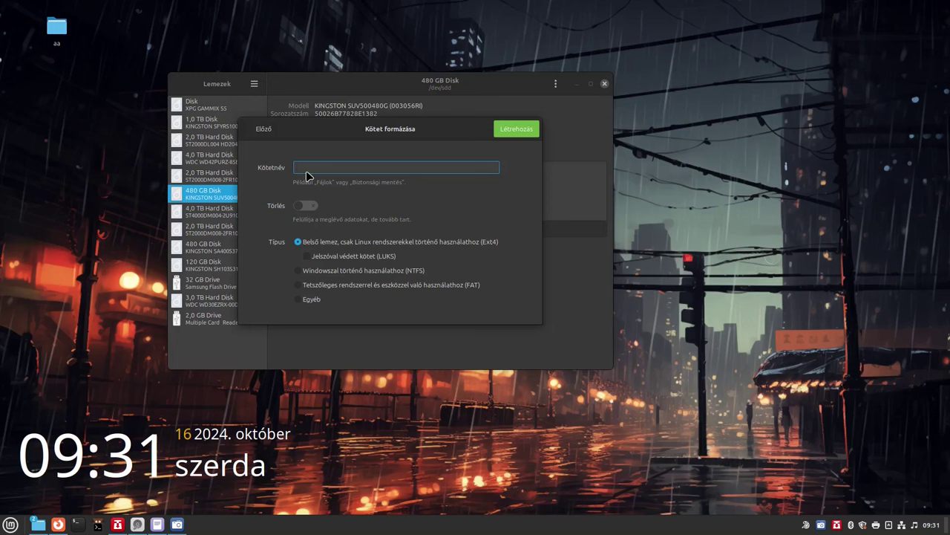
{"action": "type", "text": "500"}
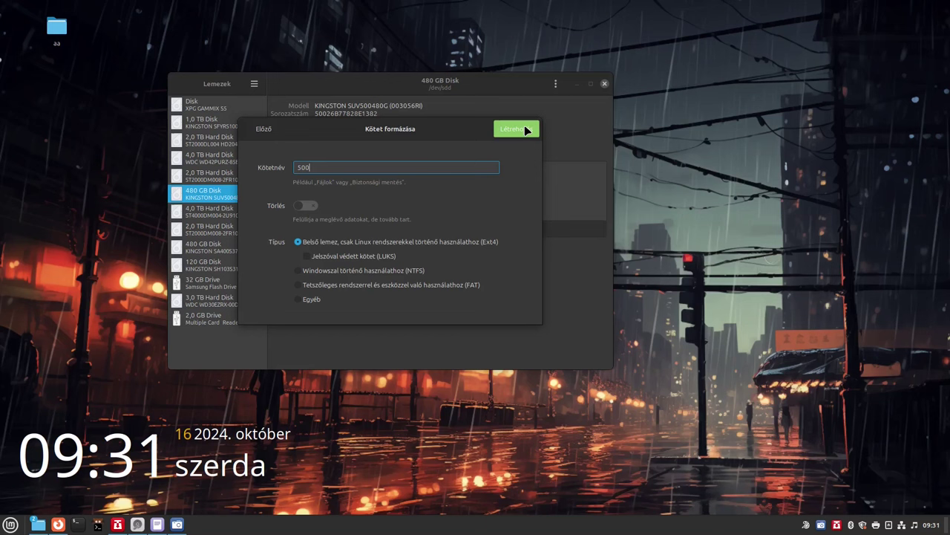
{"action": "left_click", "coordinate": [520, 129]}
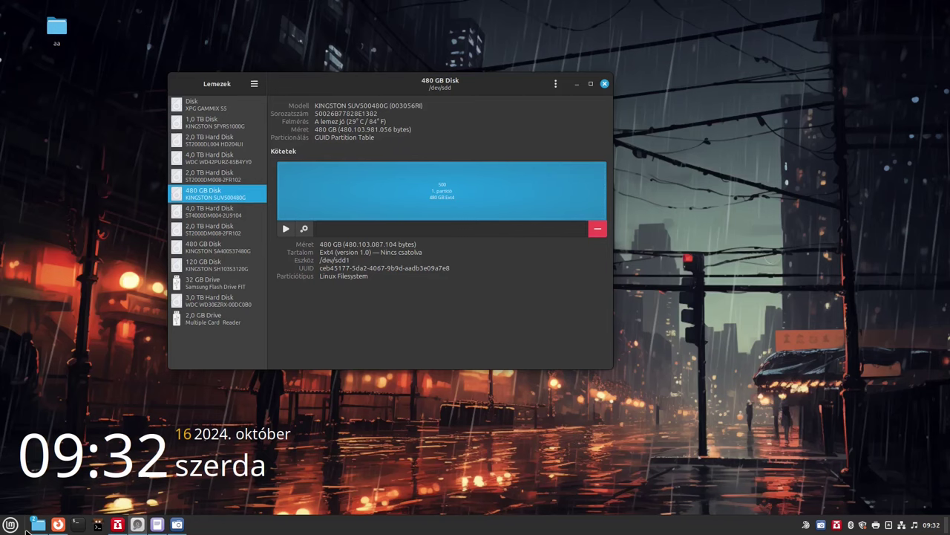
Get the full path of the 500 folder in the home directory from the file manager and close that window.
{"action": "mouse_move", "coordinate": [41, 524]}
{"action": "left_click", "coordinate": [51, 465]}
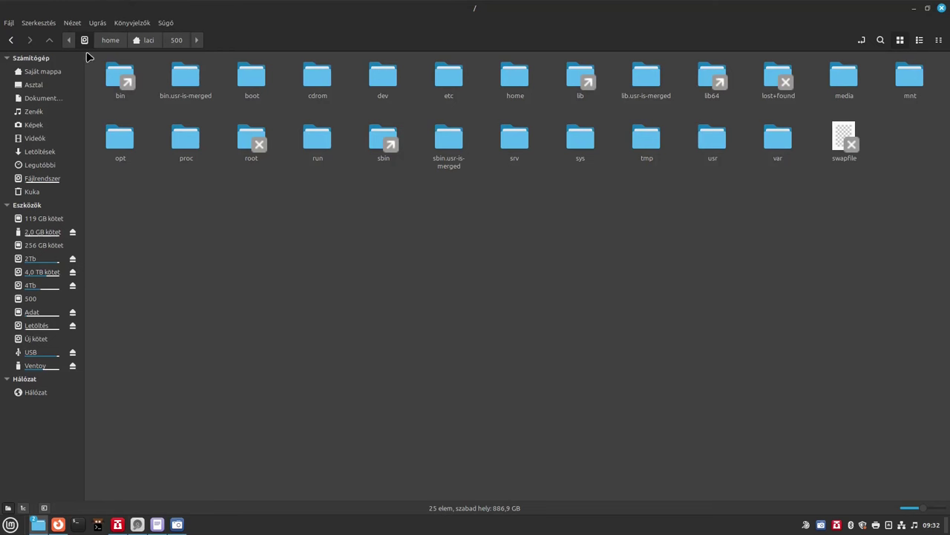
{"action": "left_click", "coordinate": [176, 41]}
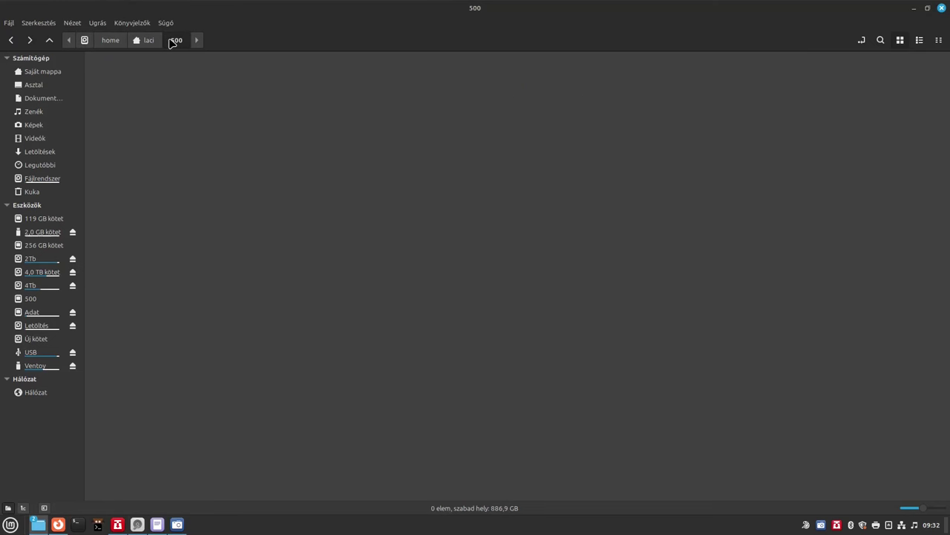
{"action": "key", "text": "ctrl+l"}
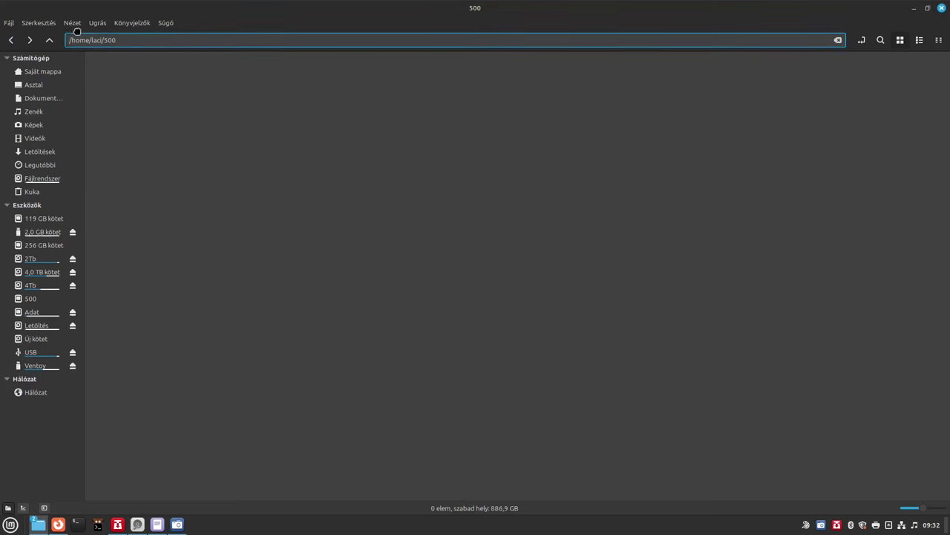
{"action": "left_click_drag", "start_coordinate": [127, 38], "coordinate": [2, 42]}
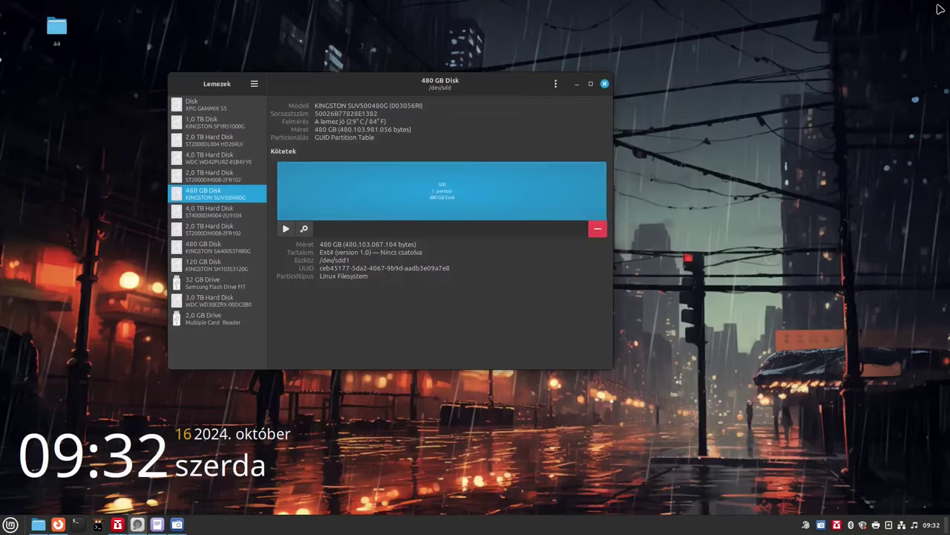
{"action": "left_click", "coordinate": [942, 7]}
Turn off the user session mount defaults for the new partition and set its mount point to the home directory's 500 folder.
{"action": "left_click", "coordinate": [304, 228]}
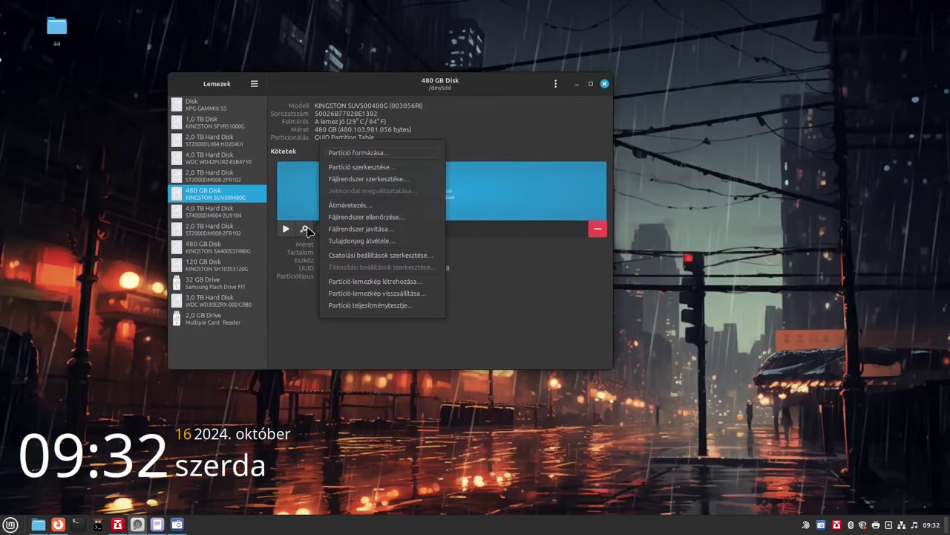
{"action": "left_click", "coordinate": [340, 256]}
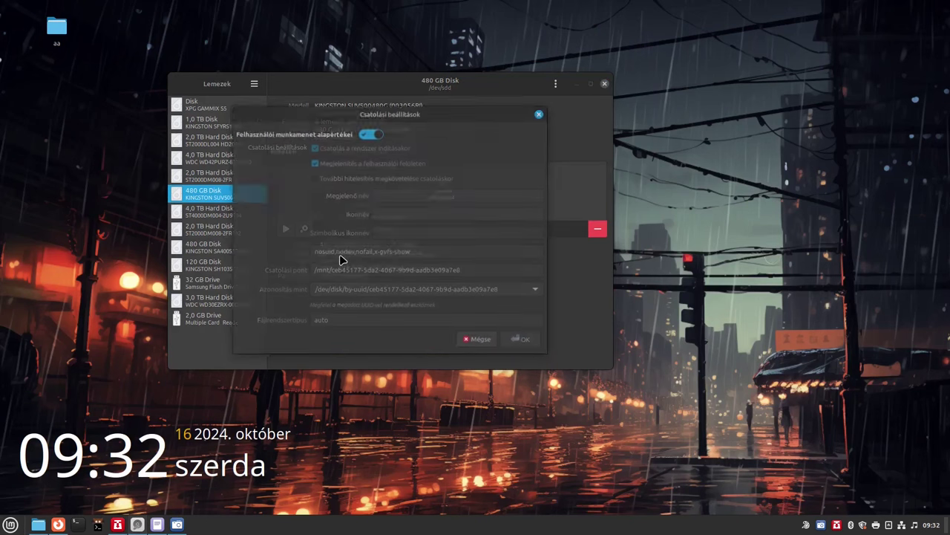
{"action": "left_click", "coordinate": [366, 135]}
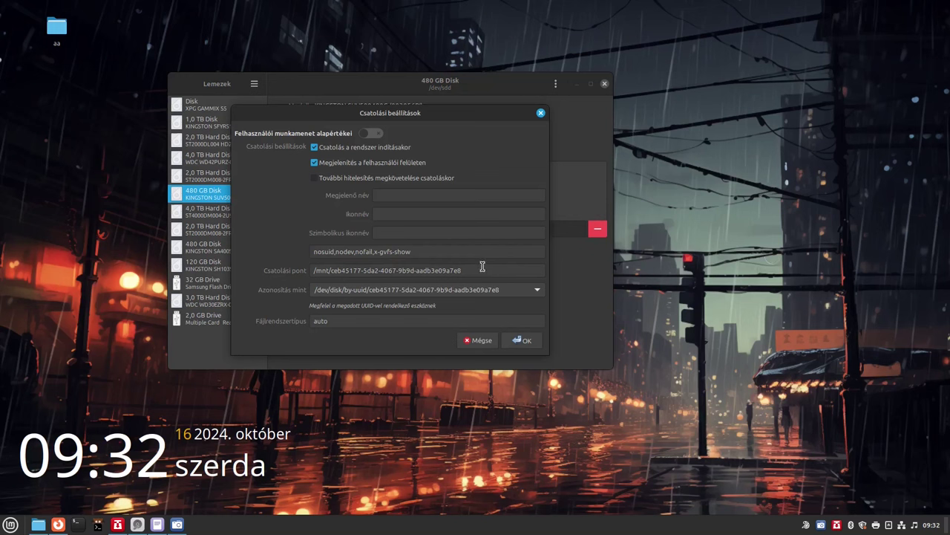
{"action": "left_click_drag", "start_coordinate": [482, 271], "coordinate": [297, 276]}
{"action": "key", "text": "ctrl+a"}
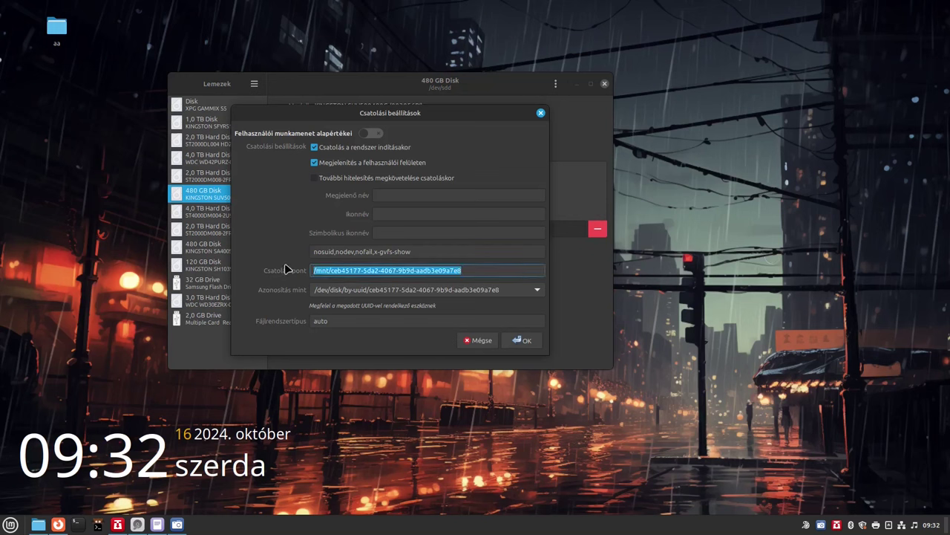
{"action": "type", "text": "/home/laci/500"}
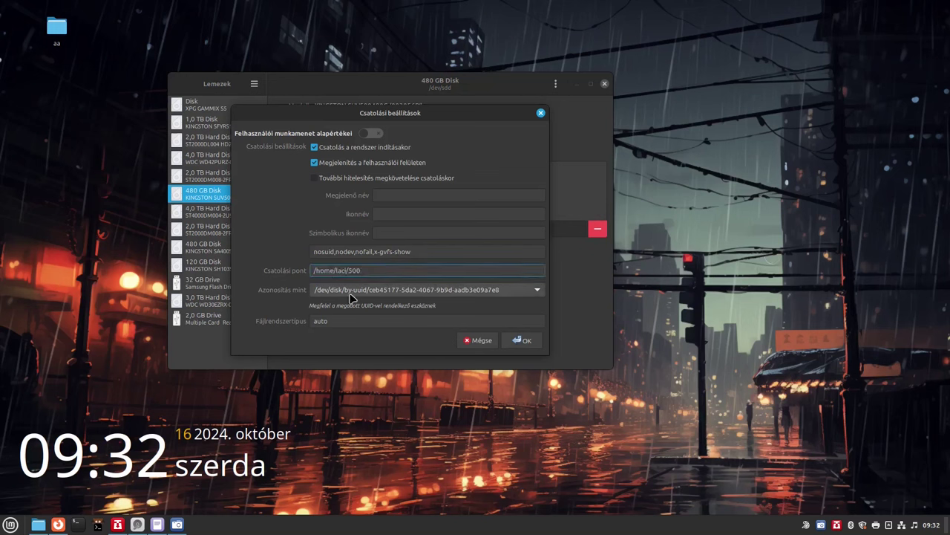
Apply the mount options and authorise the new /etc/fstab entry with the account password.
{"action": "left_click", "coordinate": [522, 341]}
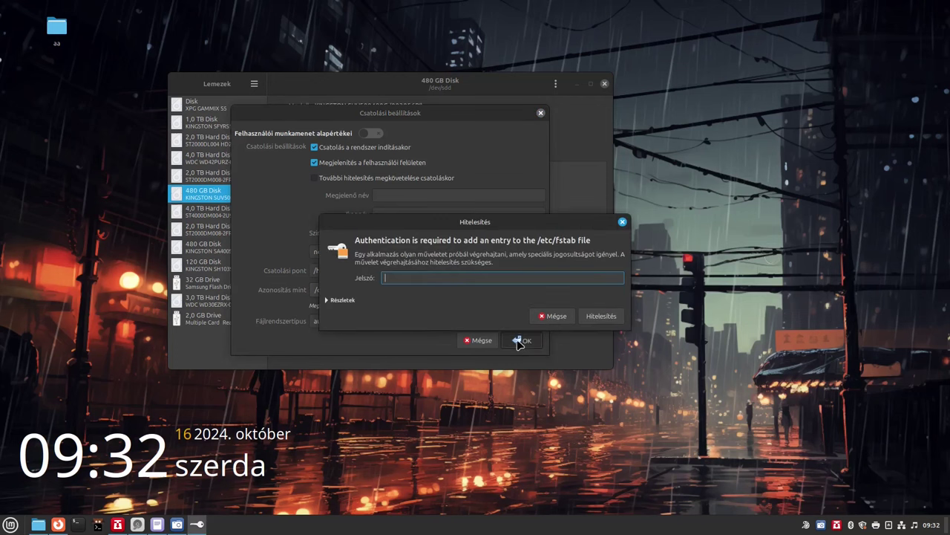
{"action": "type", "text": "•••"}
{"action": "left_click", "coordinate": [607, 316]}
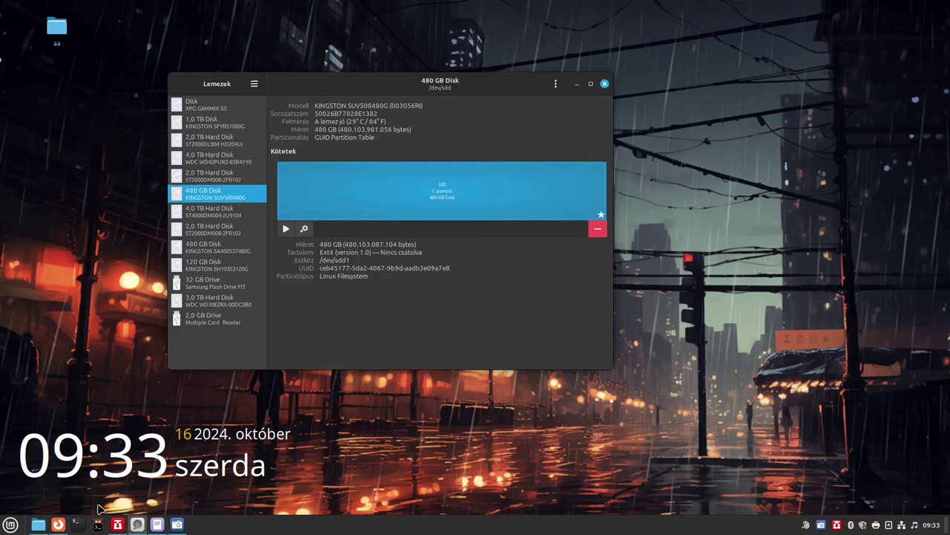
Switch to the file manager and reopen the home folder as administrator, authenticating with the account password.
{"action": "mouse_move", "coordinate": [66, 526]}
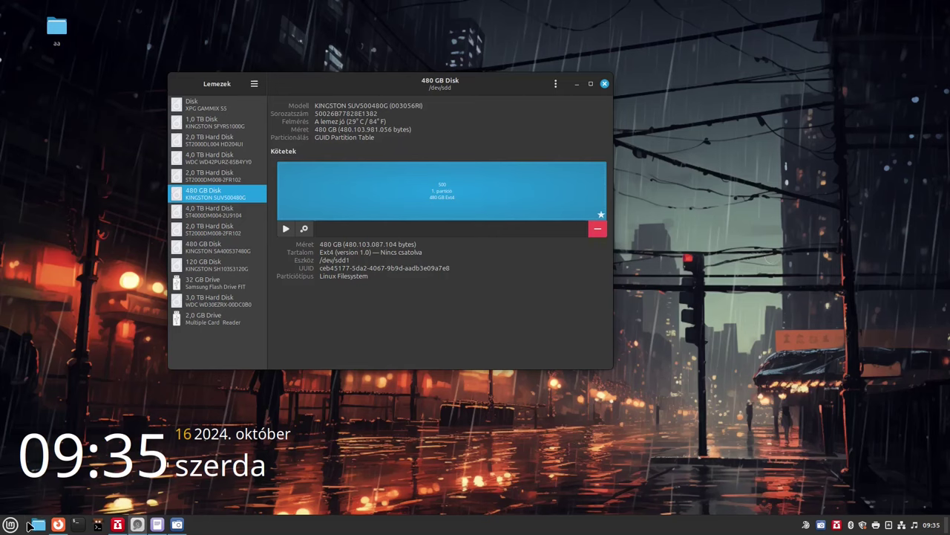
{"action": "left_click", "coordinate": [30, 524]}
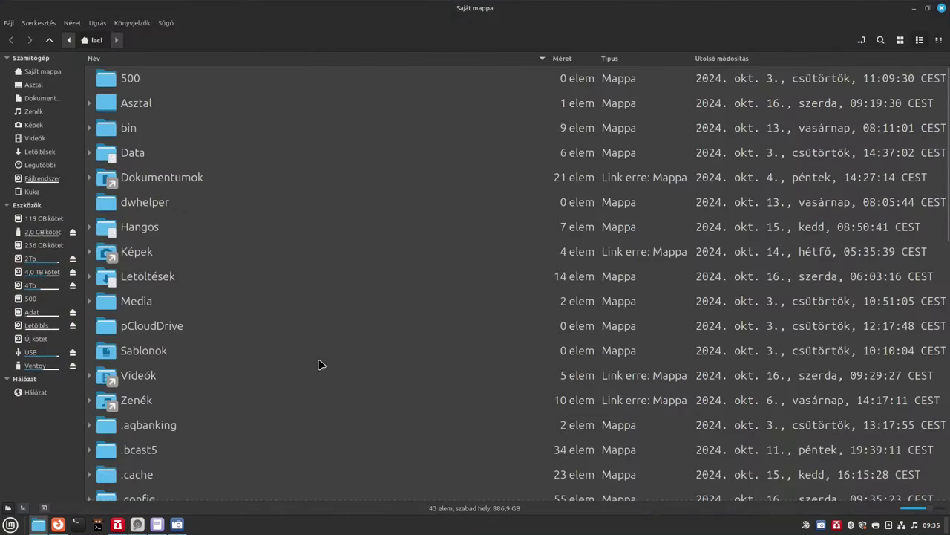
{"action": "right_click", "coordinate": [318, 364]}
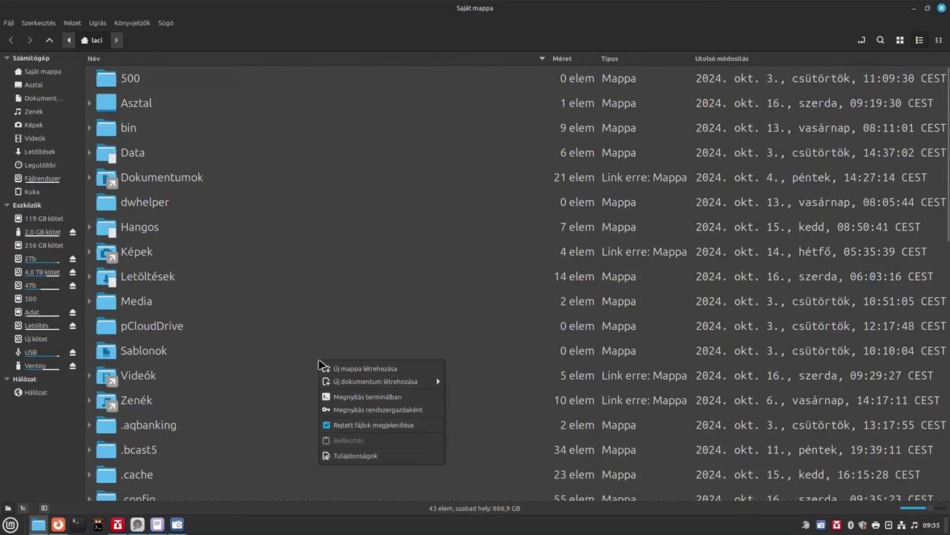
{"action": "left_click", "coordinate": [341, 412]}
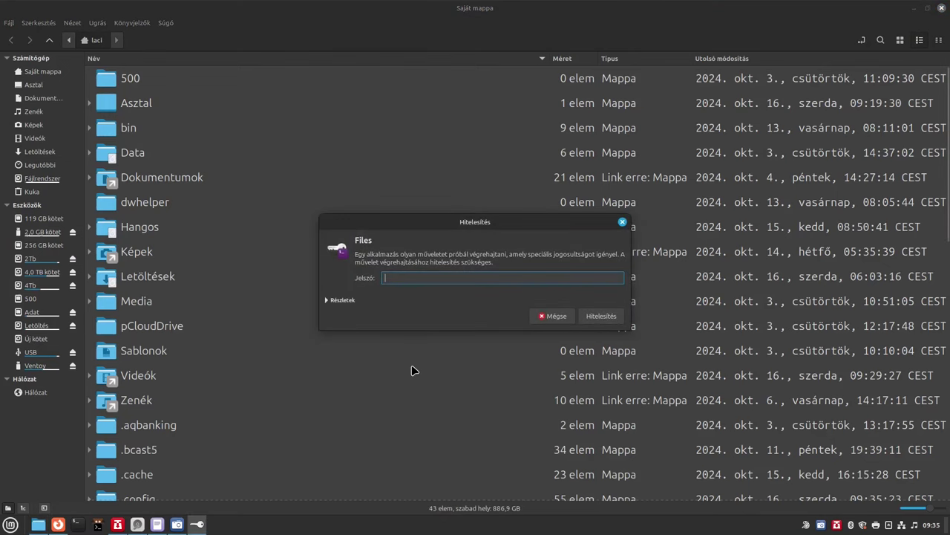
{"action": "type", "text": "****"}
{"action": "key", "text": "Return"}
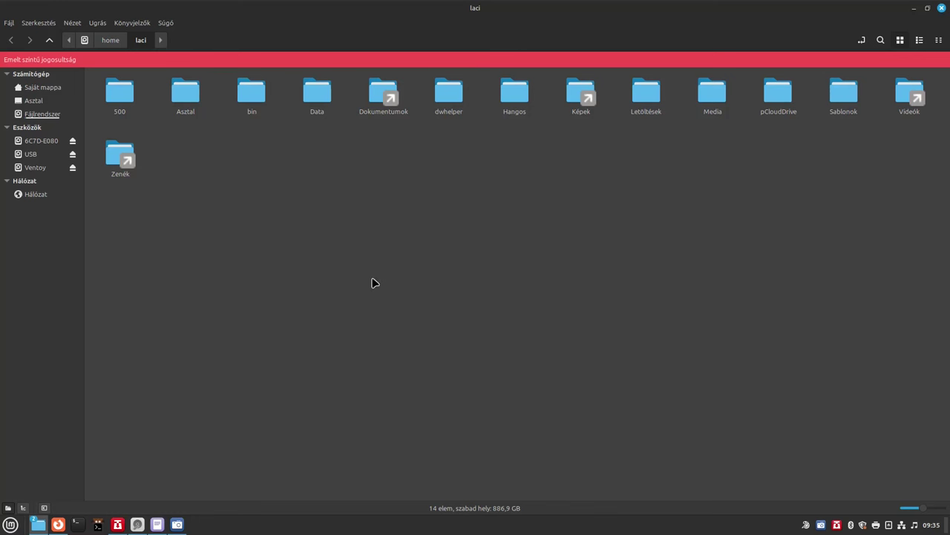
Go to the /etc directory from the file system root and locate the fstab file.
{"action": "left_click", "coordinate": [84, 40]}
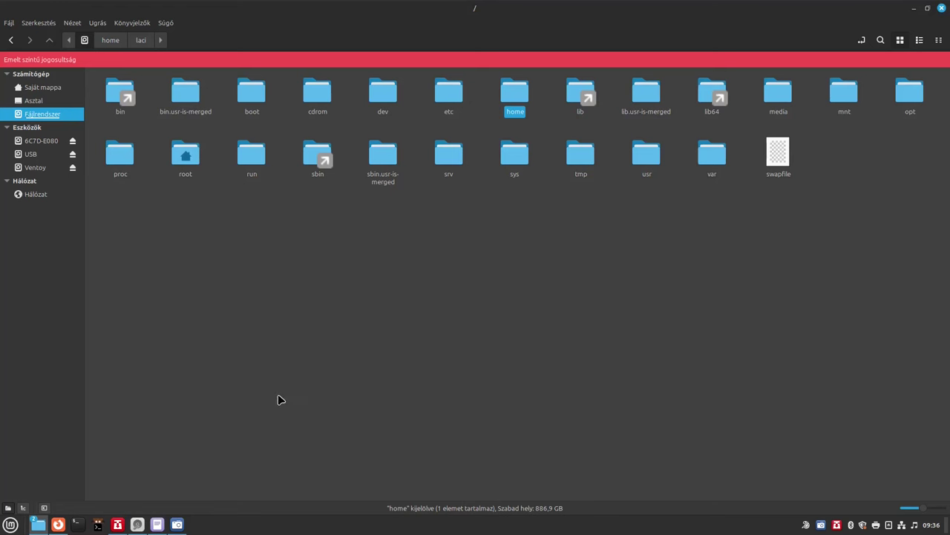
{"action": "double_click", "coordinate": [448, 104]}
{"action": "scroll", "coordinate": [490, 390], "scroll_direction": "down", "scroll_amount": 6}
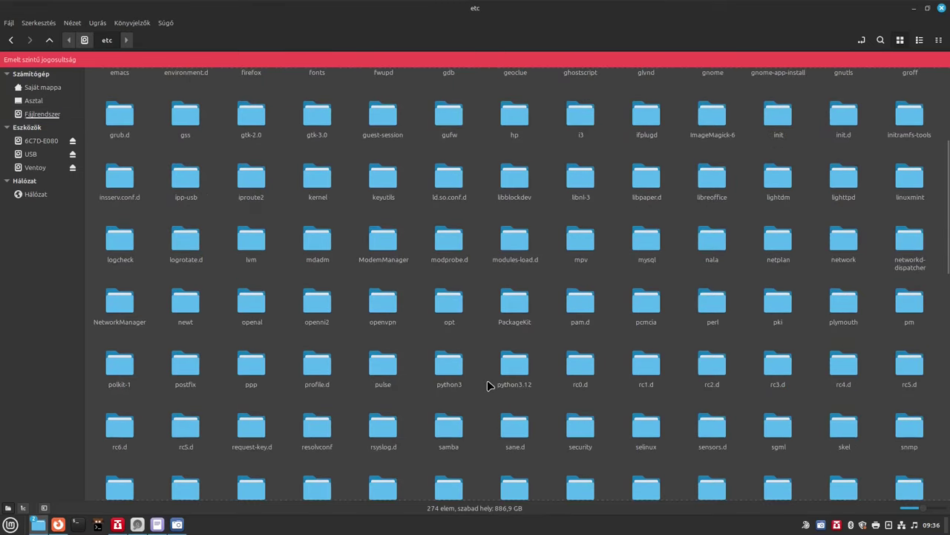
{"action": "scroll", "coordinate": [487, 380], "scroll_direction": "down", "scroll_amount": 5}
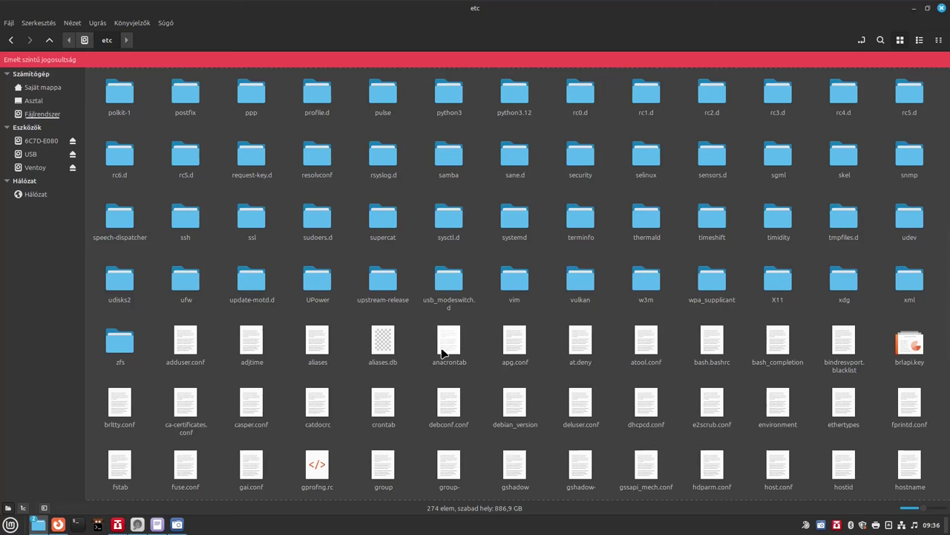
{"action": "type", "text": "f"}
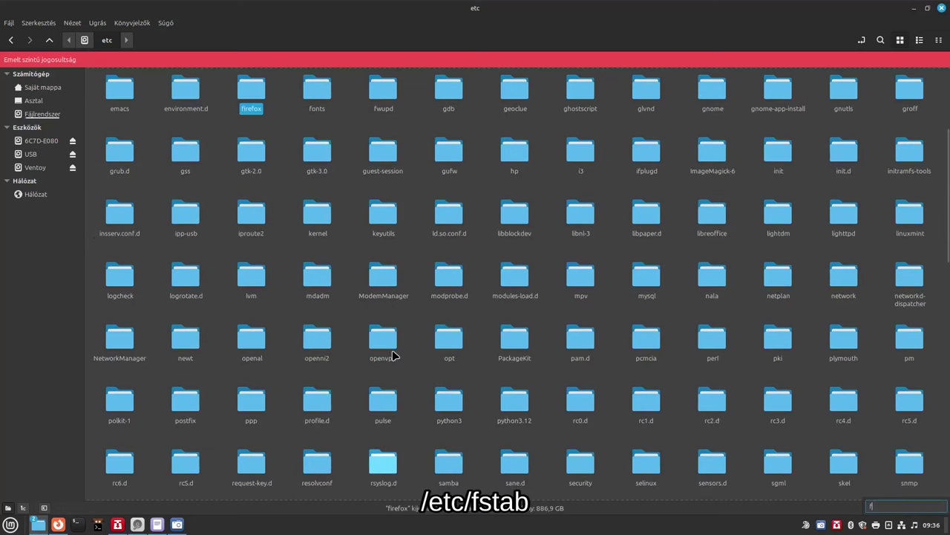
{"action": "type", "text": "st"}
{"action": "key", "text": "ctrl+alt+t"}
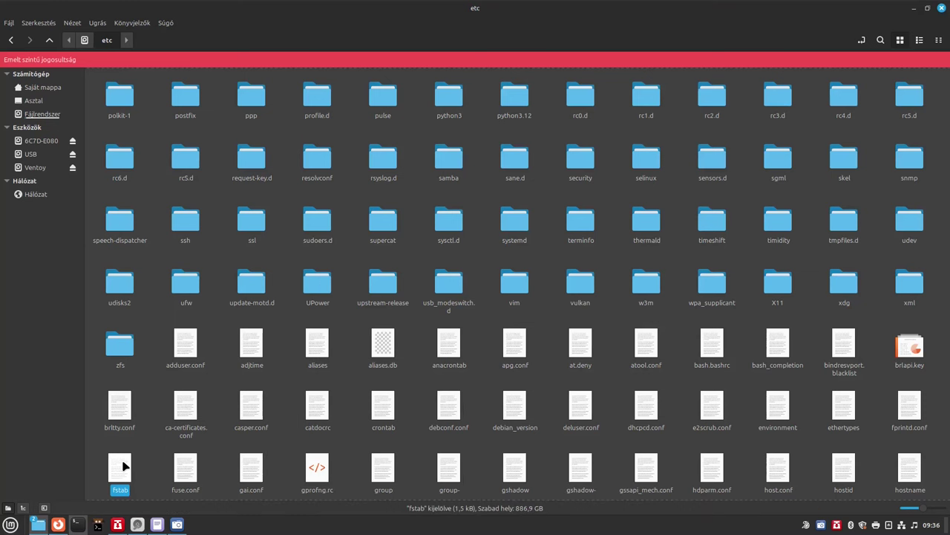
Open the fstab file in the default text editor with elevated privileges.
{"action": "right_click", "coordinate": [124, 465]}
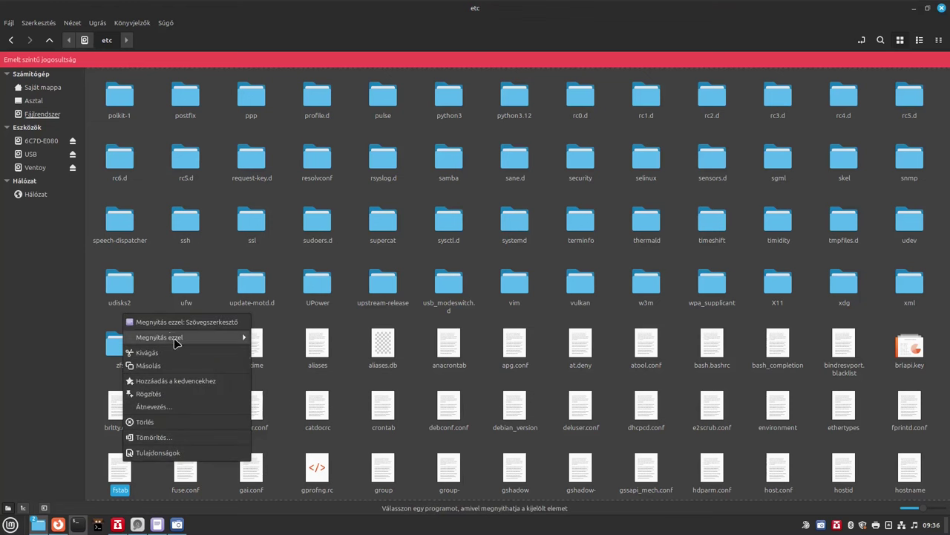
{"action": "mouse_move", "coordinate": [176, 342]}
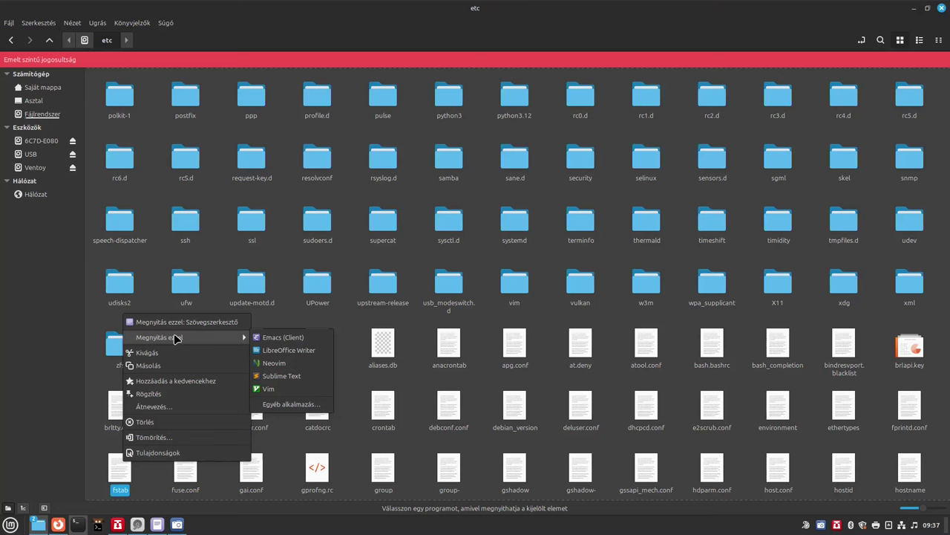
{"action": "key", "text": "Escape"}
{"action": "right_click", "coordinate": [125, 464]}
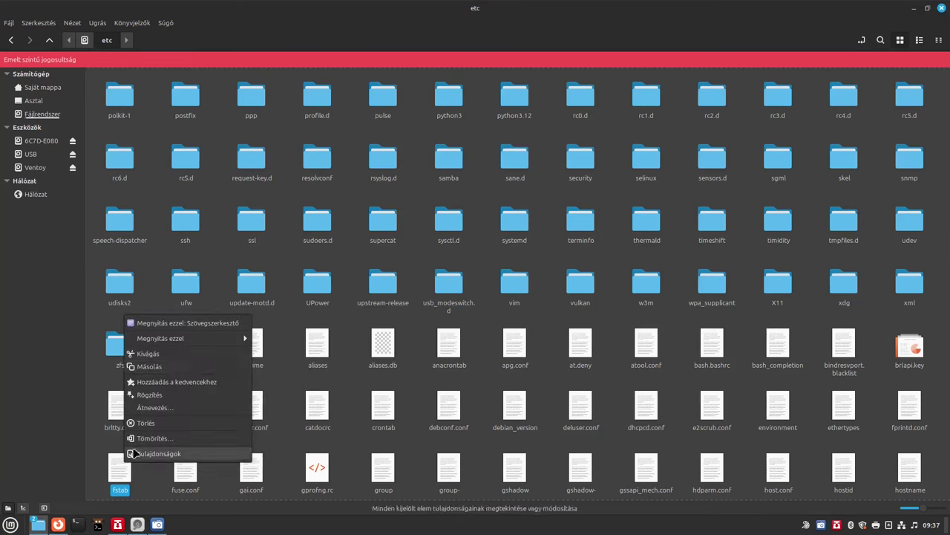
{"action": "left_click", "coordinate": [202, 327]}
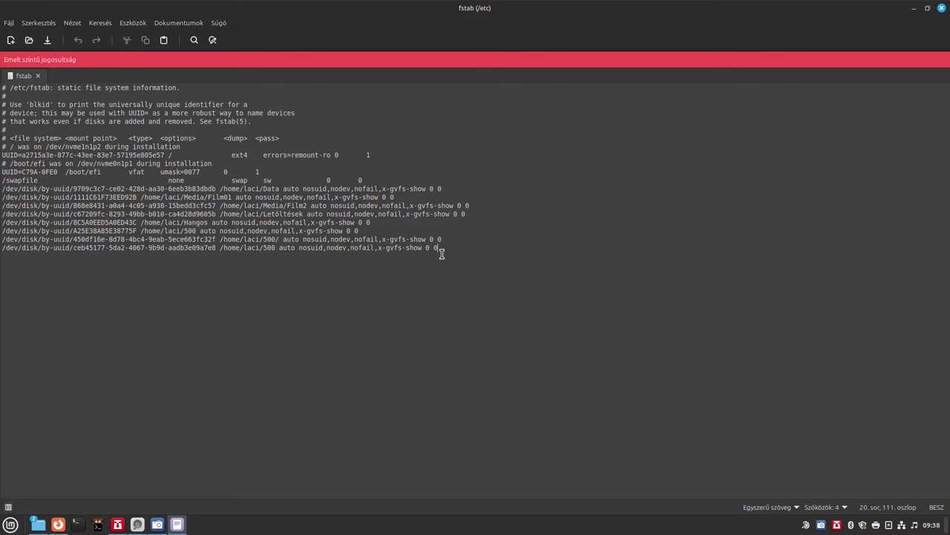
Delete the last three lines of fstab, which mount devices to the home directory's 500 folder.
{"action": "left_click_drag", "start_coordinate": [442, 254], "coordinate": [2, 233]}
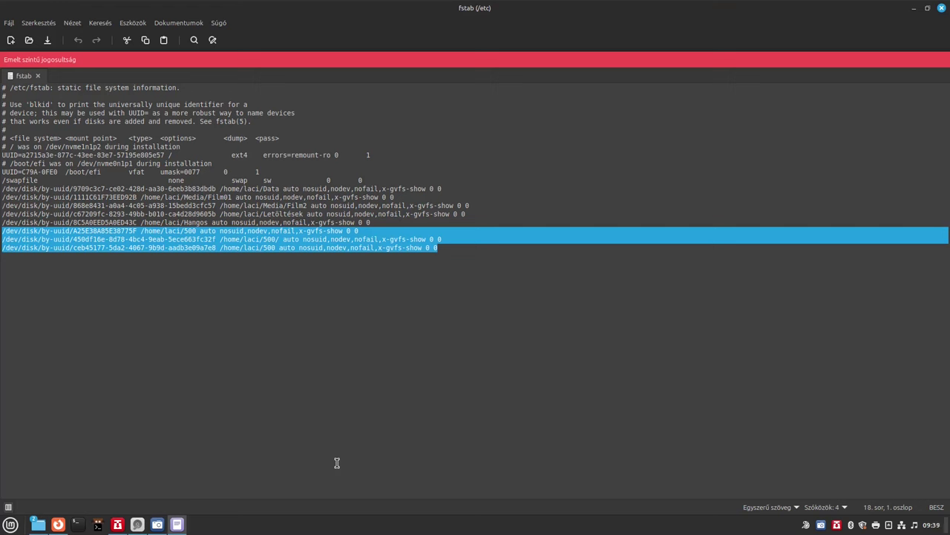
{"action": "key", "text": "Delete"}
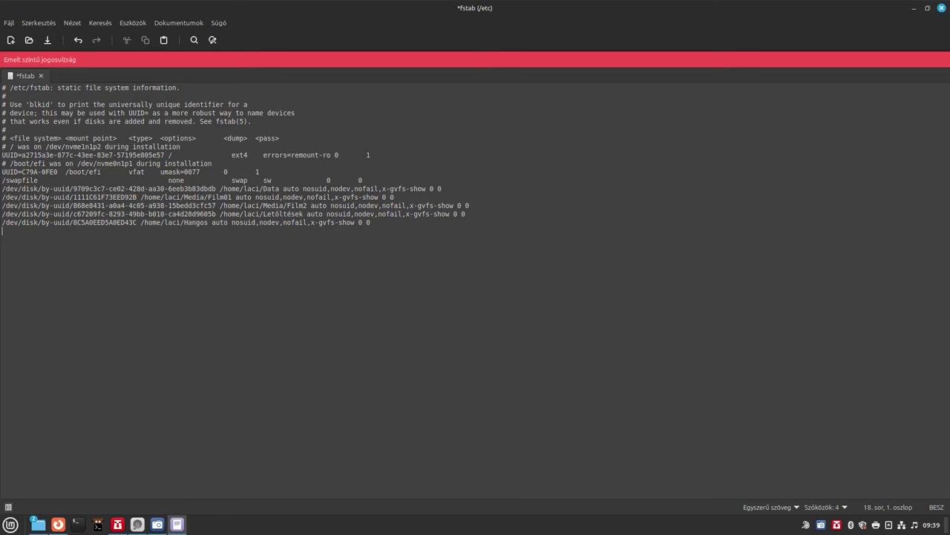
Save the edited fstab file and close it, then minimize the administrator file manager window.
{"action": "key", "text": "ctrl+s"}
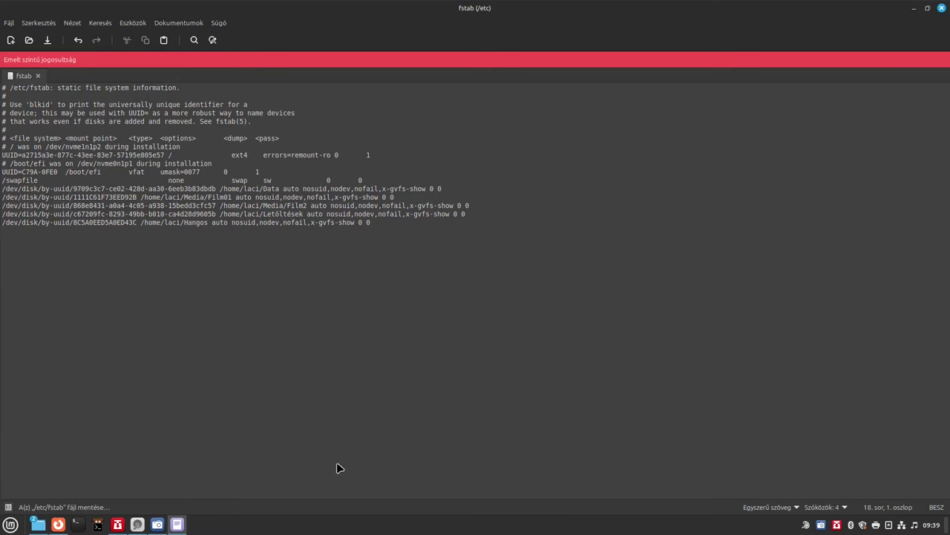
{"action": "key", "text": "ctrl+q"}
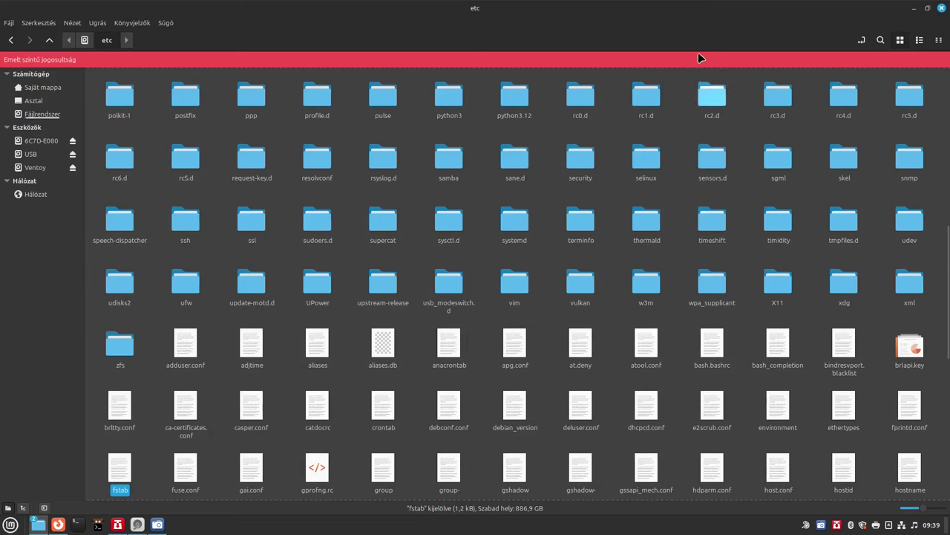
{"action": "left_click", "coordinate": [914, 8]}
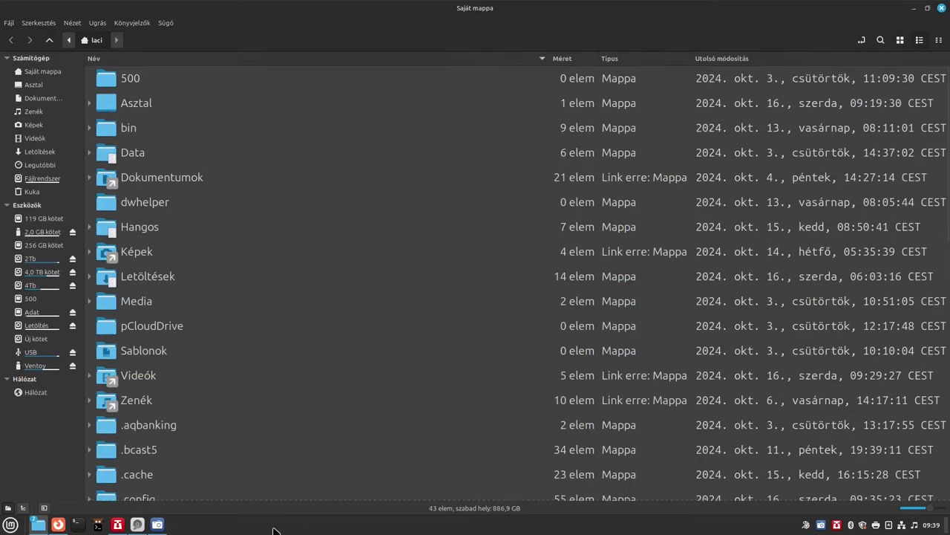
In Disks, disable user session defaults in the 500 partition's mount options and set the mount point to the home directory's 500 folder.
{"action": "left_click", "coordinate": [137, 525]}
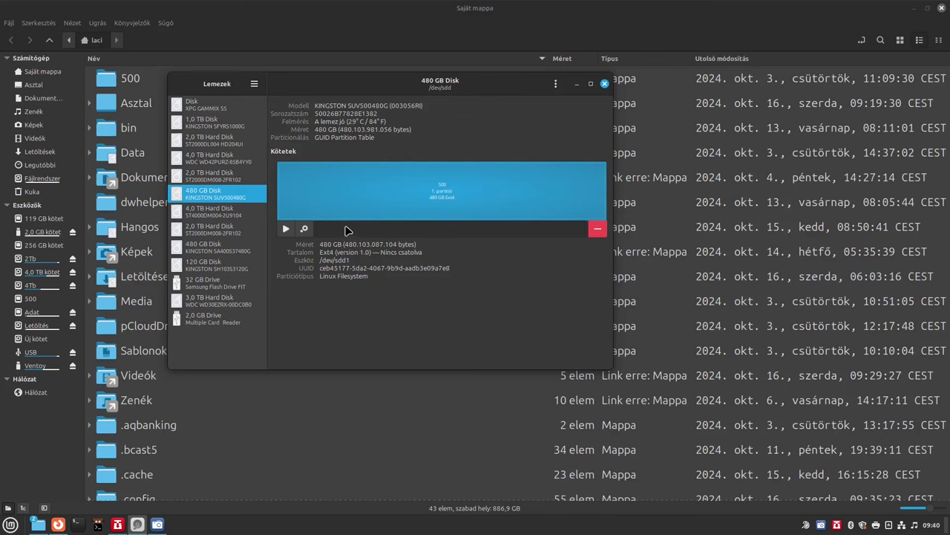
{"action": "left_click", "coordinate": [305, 230]}
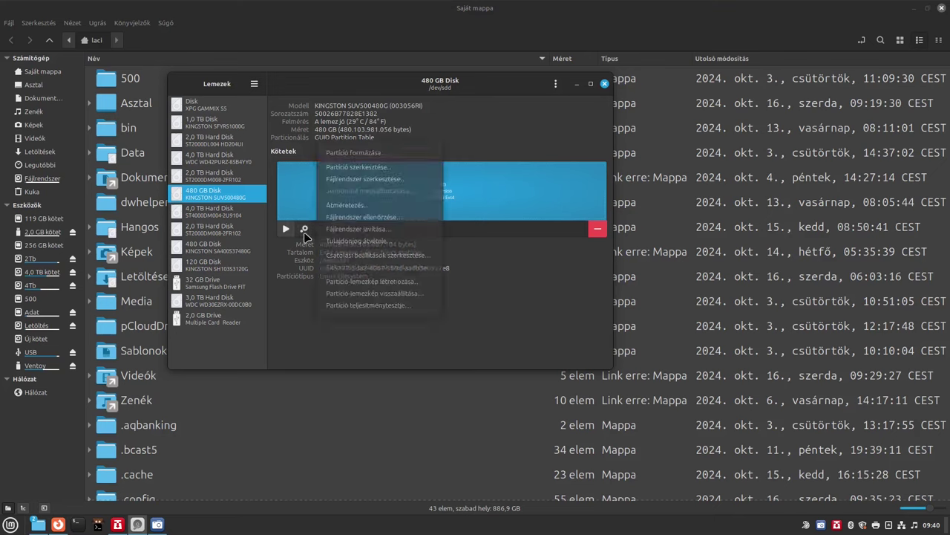
{"action": "left_click", "coordinate": [370, 255]}
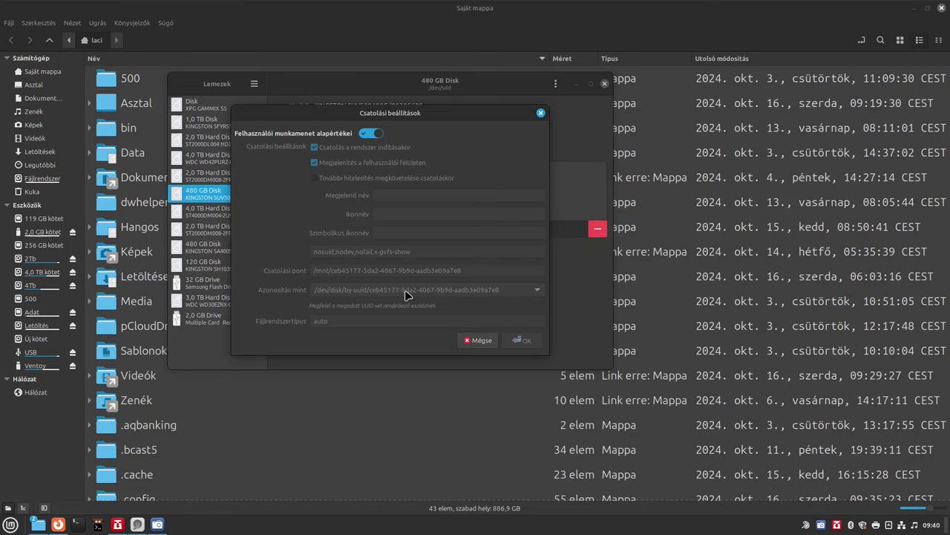
{"action": "left_click", "coordinate": [369, 134]}
{"action": "left_click", "coordinate": [491, 271]}
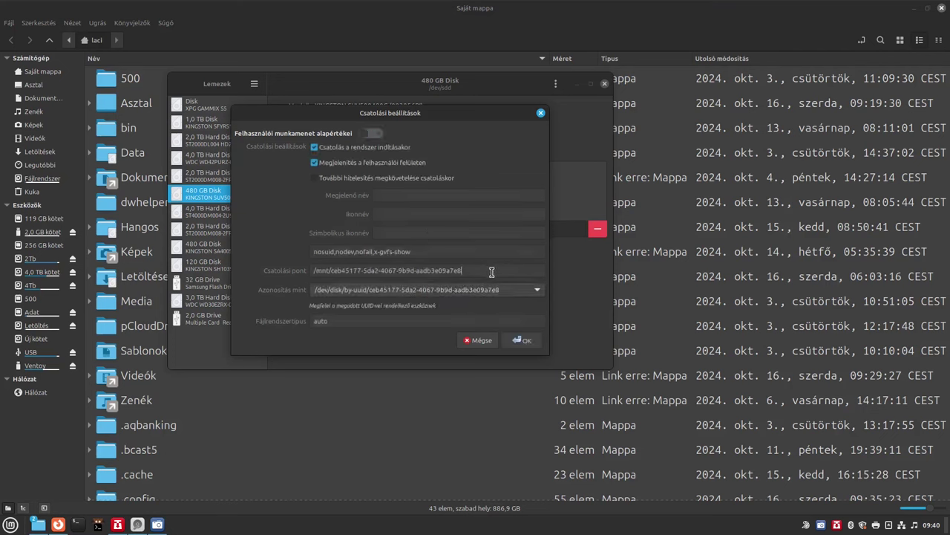
{"action": "left_click_drag", "start_coordinate": [491, 271], "coordinate": [309, 272]}
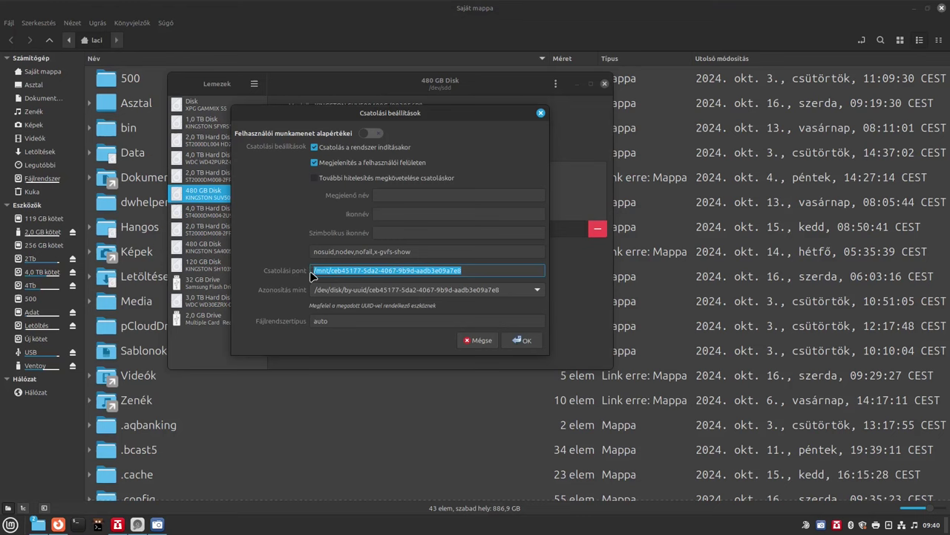
{"action": "type", "text": "/home/laci/500"}
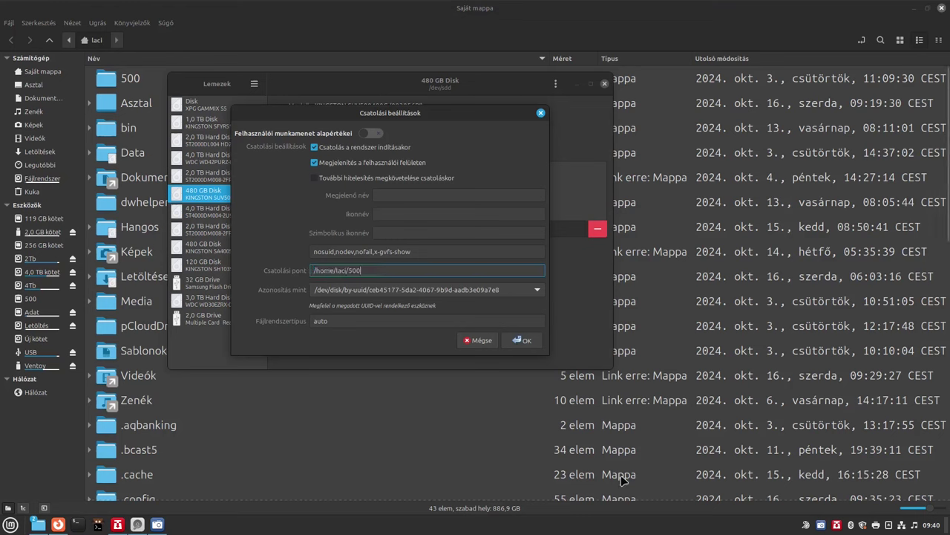
Apply the mount options, authenticating with the account password, and mount the 500 partition.
{"action": "left_click", "coordinate": [522, 340]}
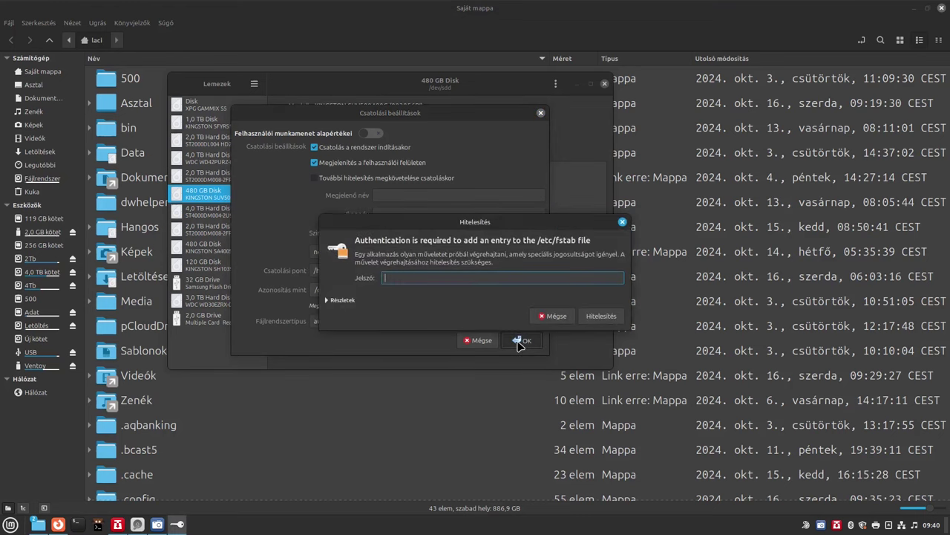
{"action": "type", "text": "••"}
{"action": "key", "text": "Return"}
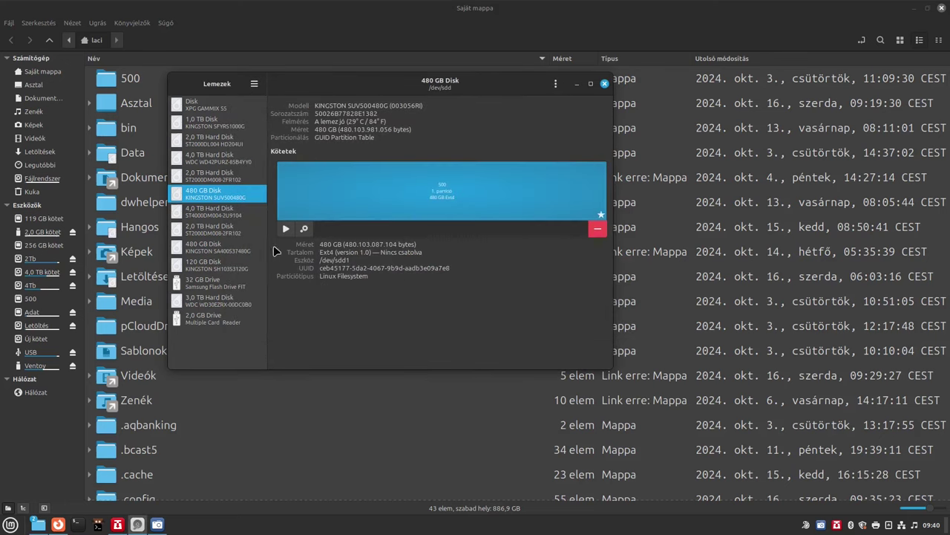
{"action": "left_click", "coordinate": [285, 229]}
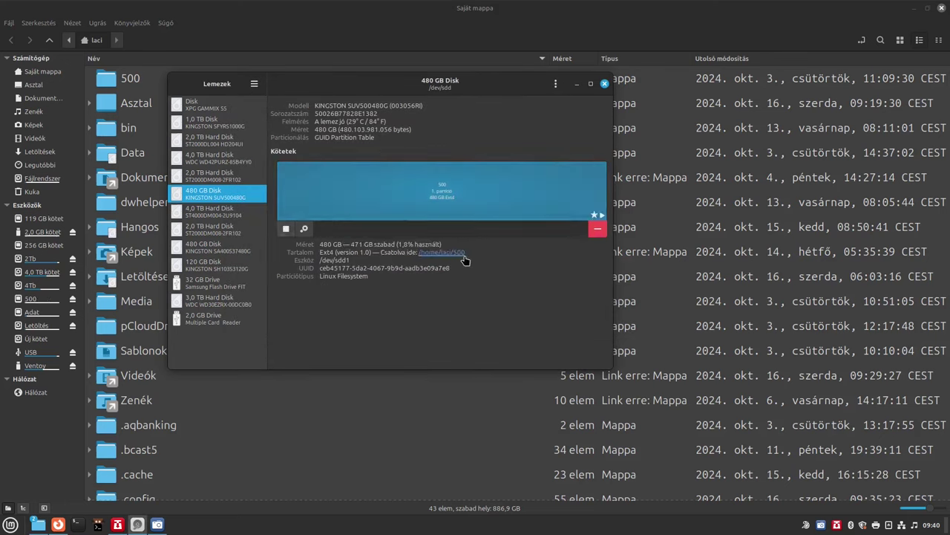